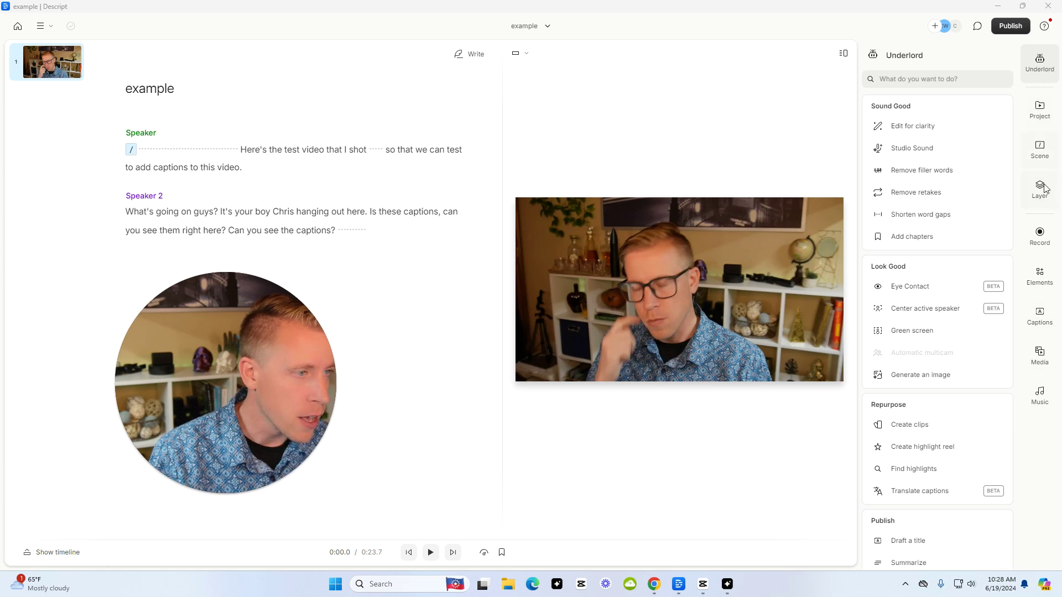
# - Open the stock music library and preview Island Melodies (Instrumental)
pyautogui.click(1047, 399)
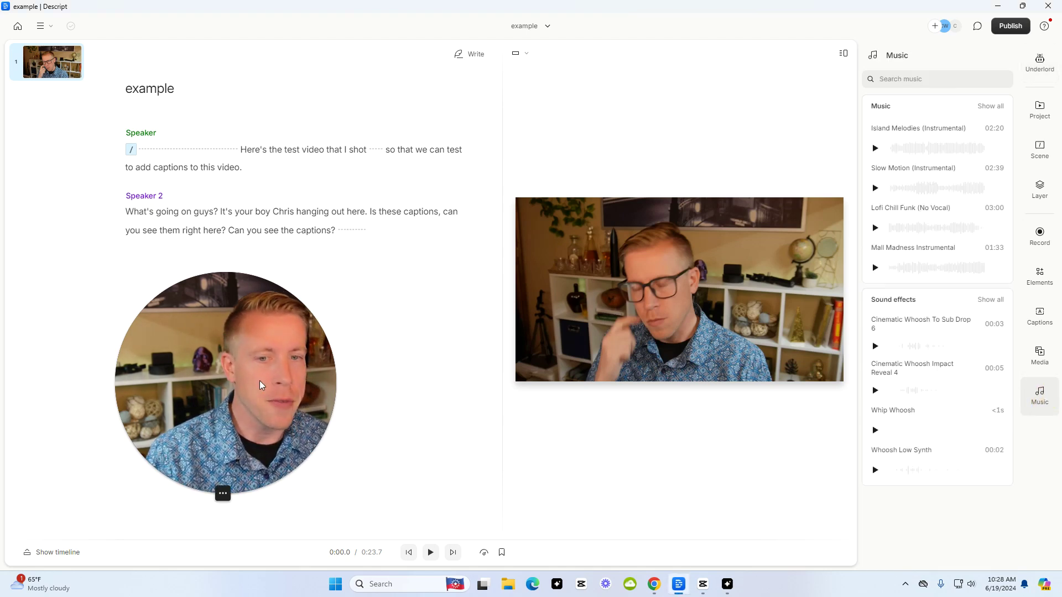
pyautogui.moveTo(260, 384); pyautogui.dragTo(343, 311)
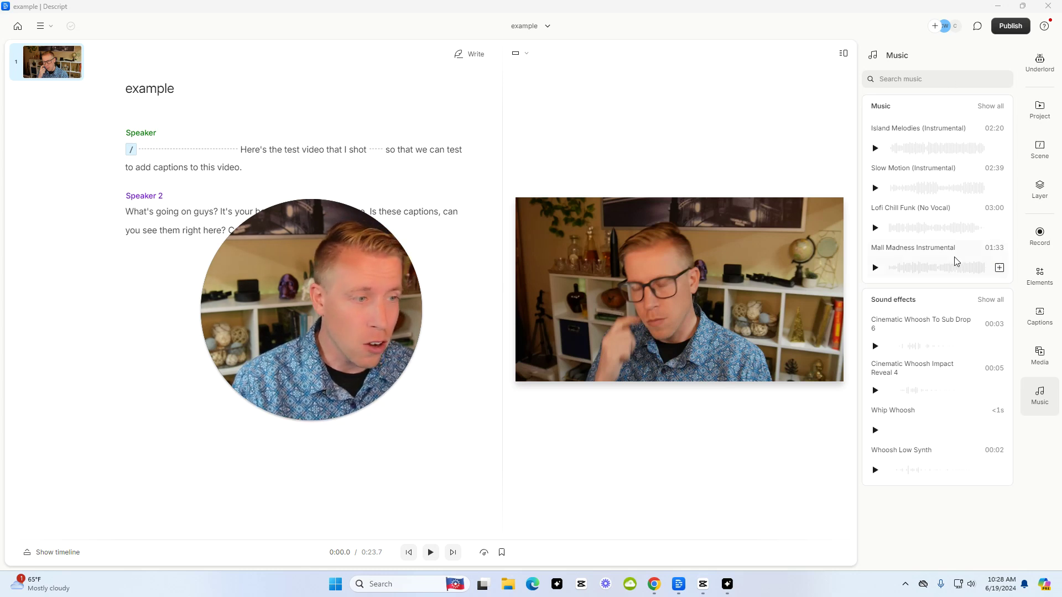
pyautogui.moveTo(936, 138)
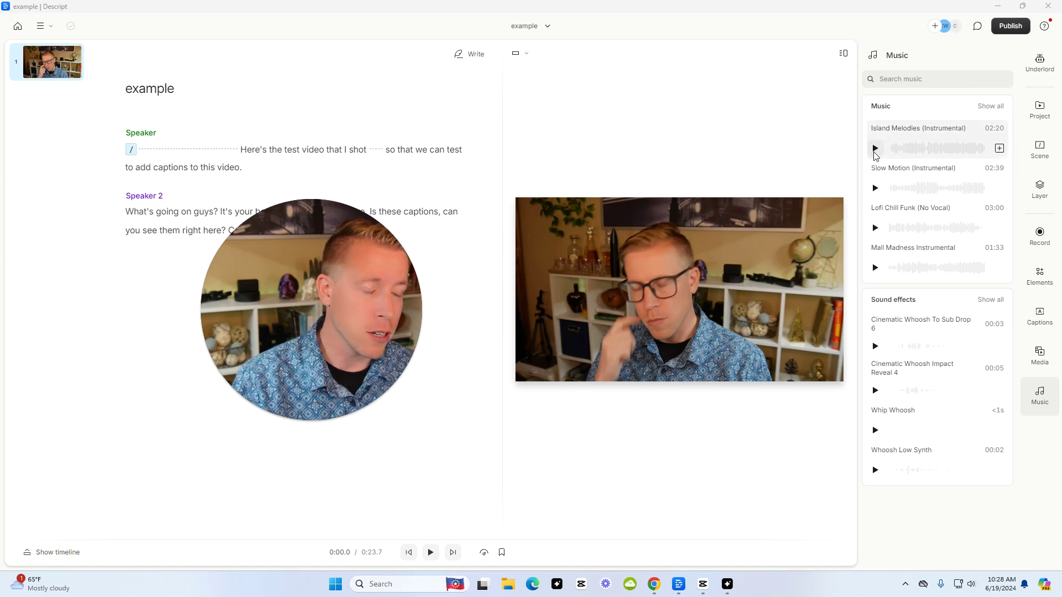
pyautogui.click(875, 147)
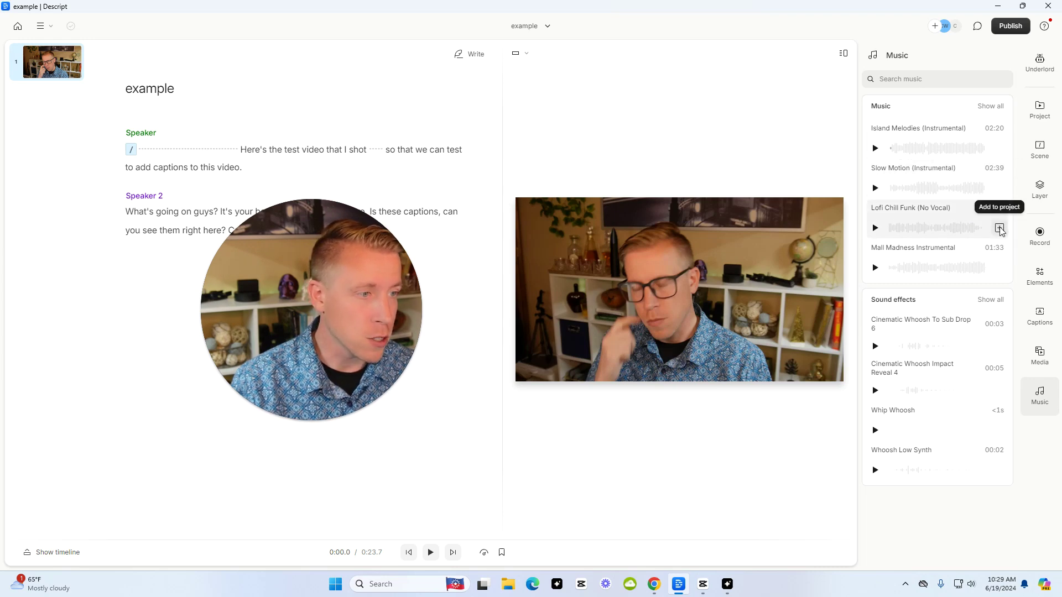
# - Add Lofi Chill Funk (No Vocal) to the project and reveal its timeline layer
pyautogui.click(1000, 228)
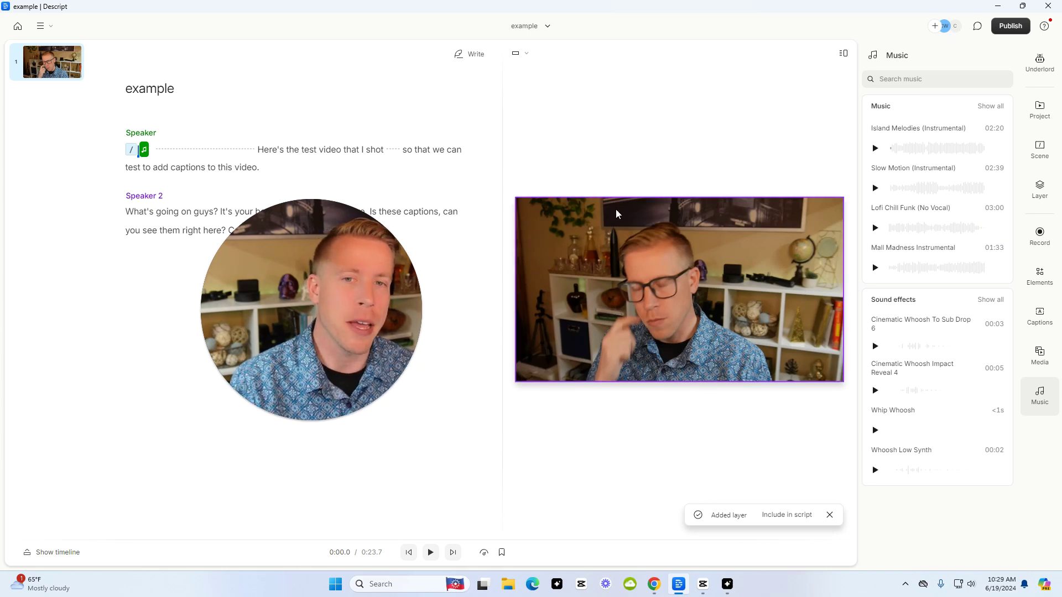
pyautogui.moveTo(324, 327); pyautogui.dragTo(184, 410)
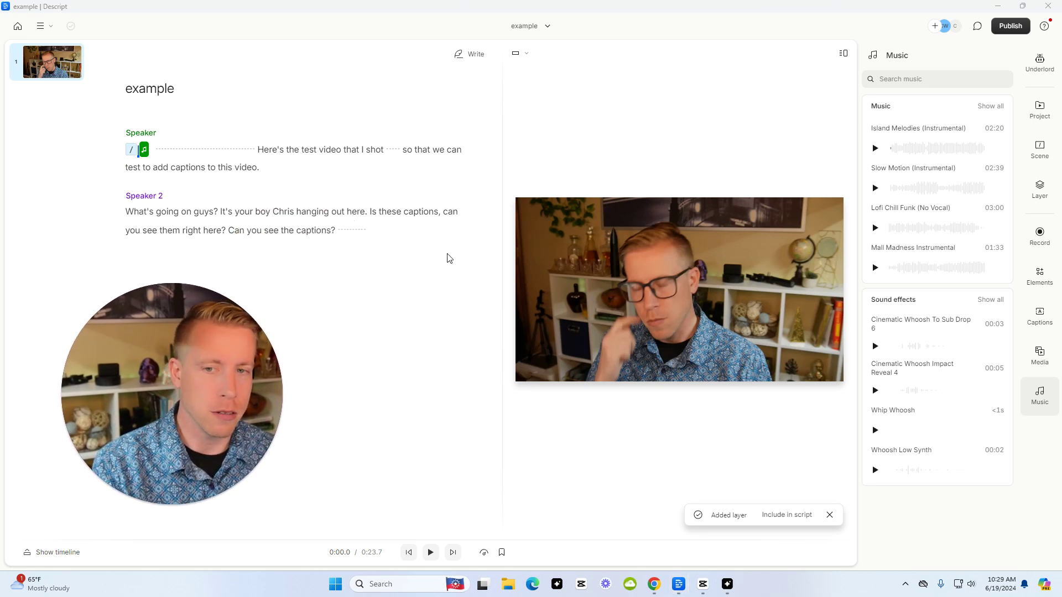
pyautogui.moveTo(225, 381)
pyautogui.mouseDown()
pyautogui.moveTo(369, 176)
pyautogui.moveTo(361, 259)
pyautogui.mouseUp()
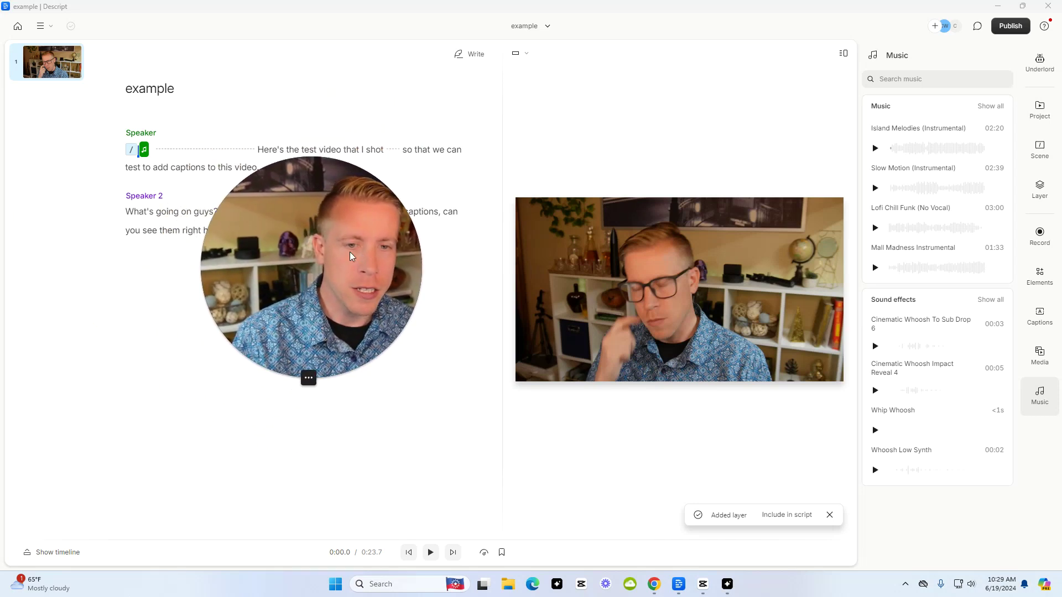
pyautogui.click(33, 558)
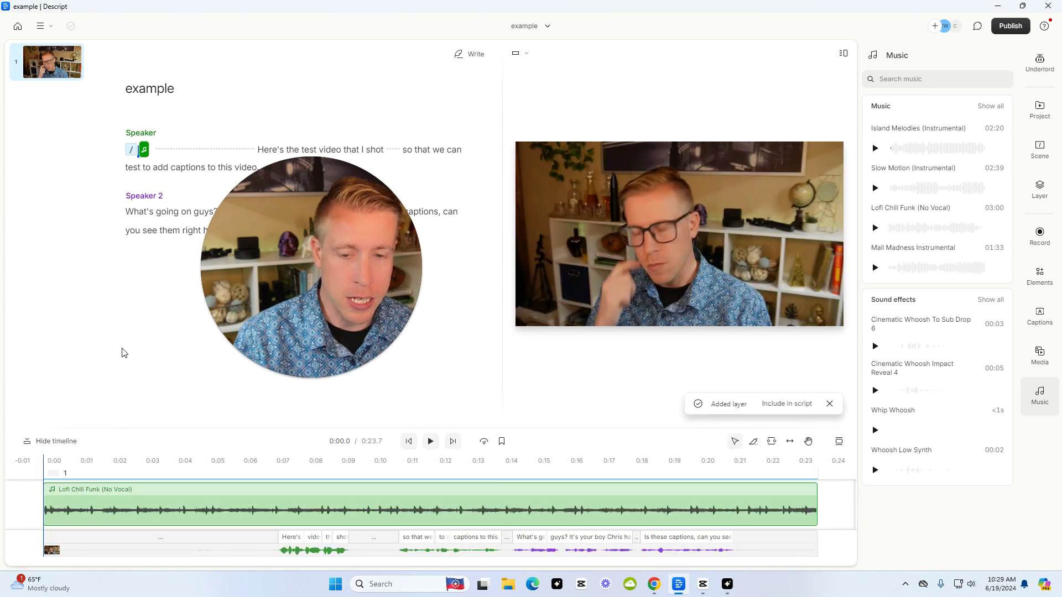
pyautogui.moveTo(328, 293); pyautogui.dragTo(343, 264)
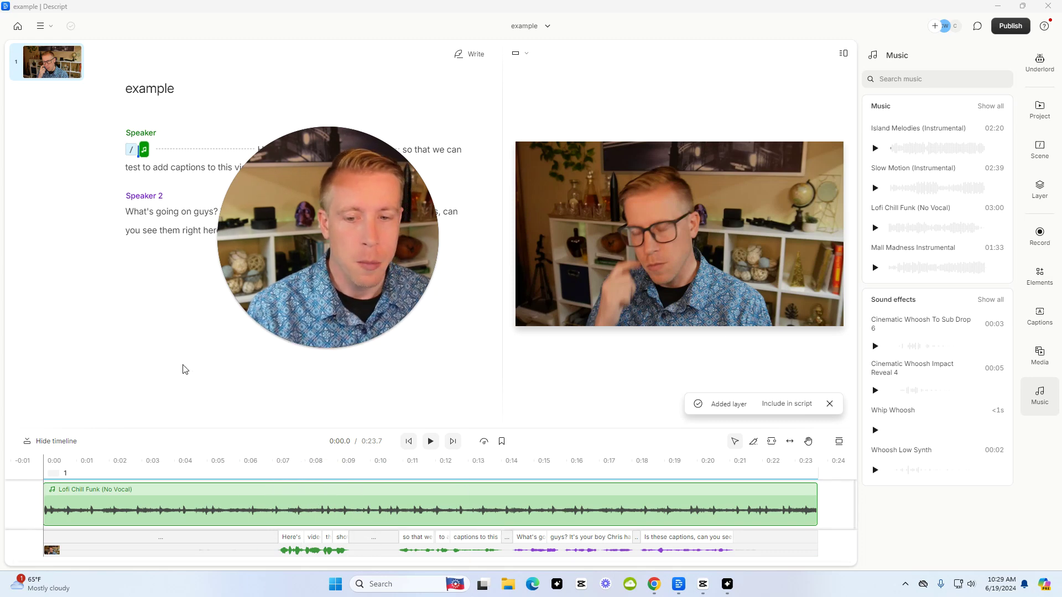
pyautogui.click(218, 493)
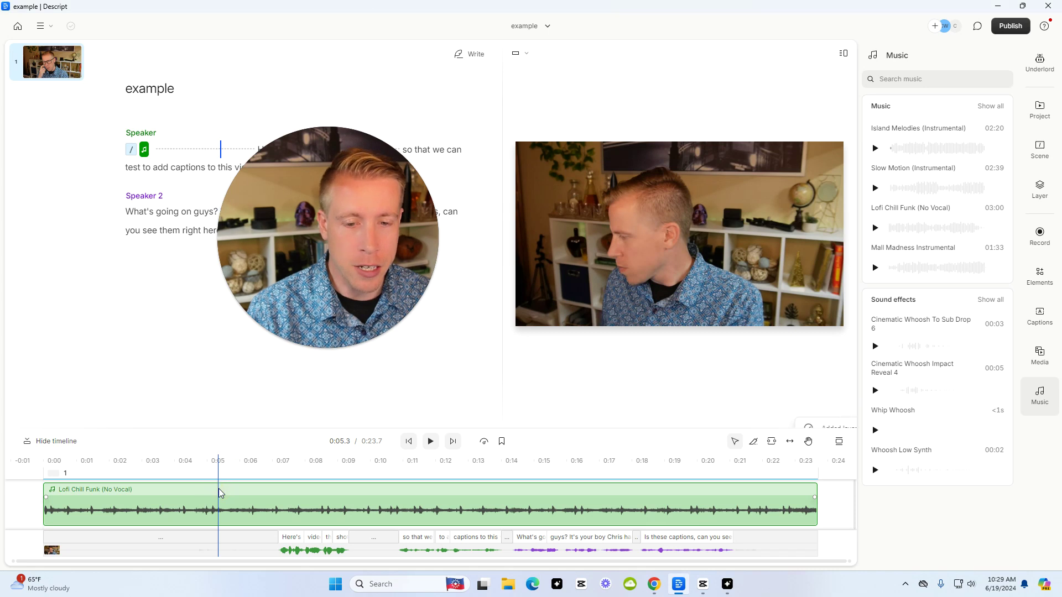
pyautogui.rightClick(351, 498)
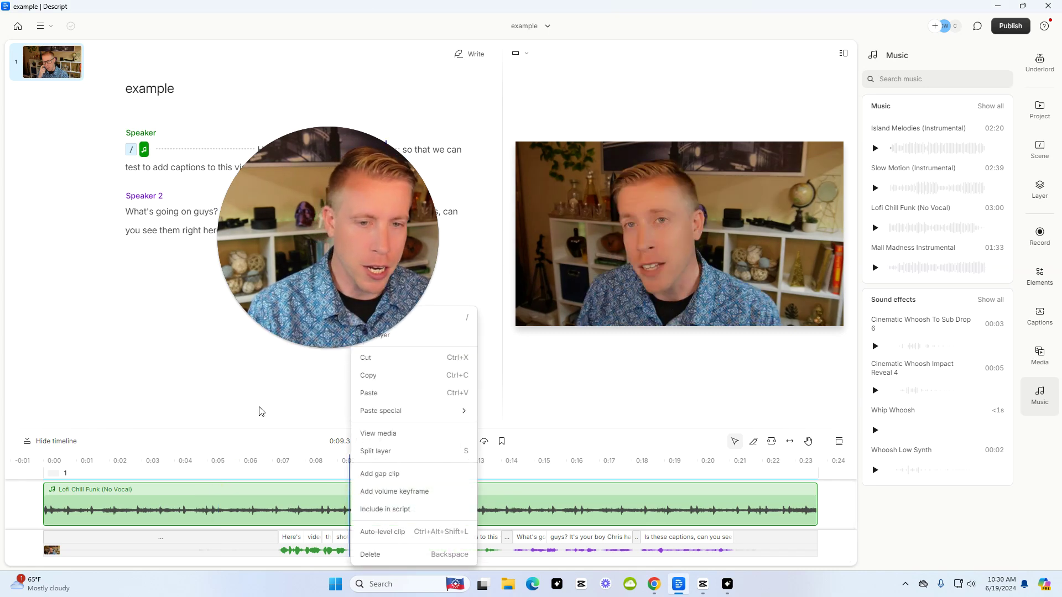
pyautogui.click(253, 384)
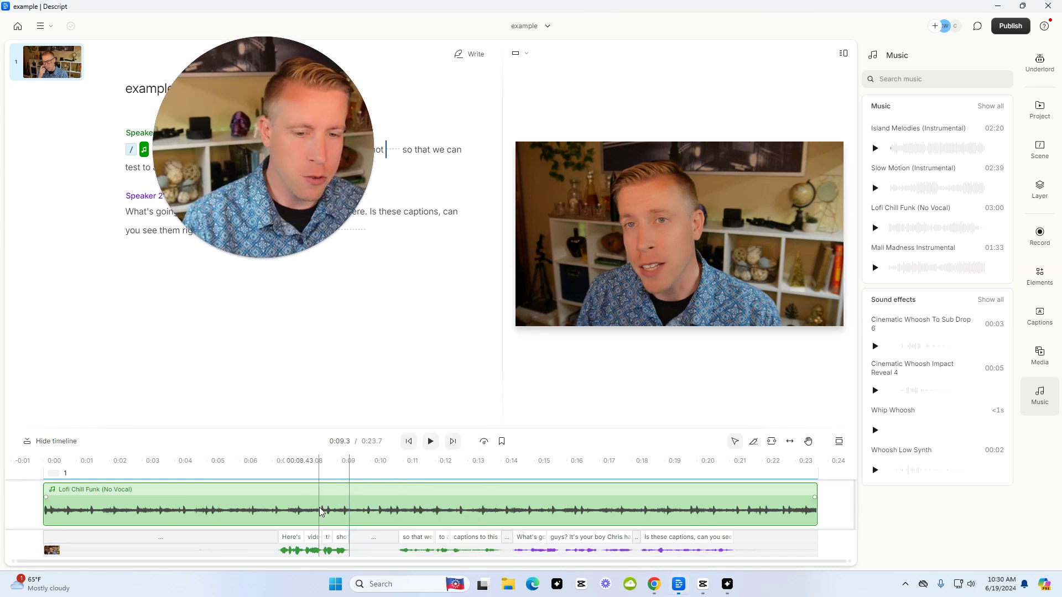
pyautogui.rightClick(322, 508)
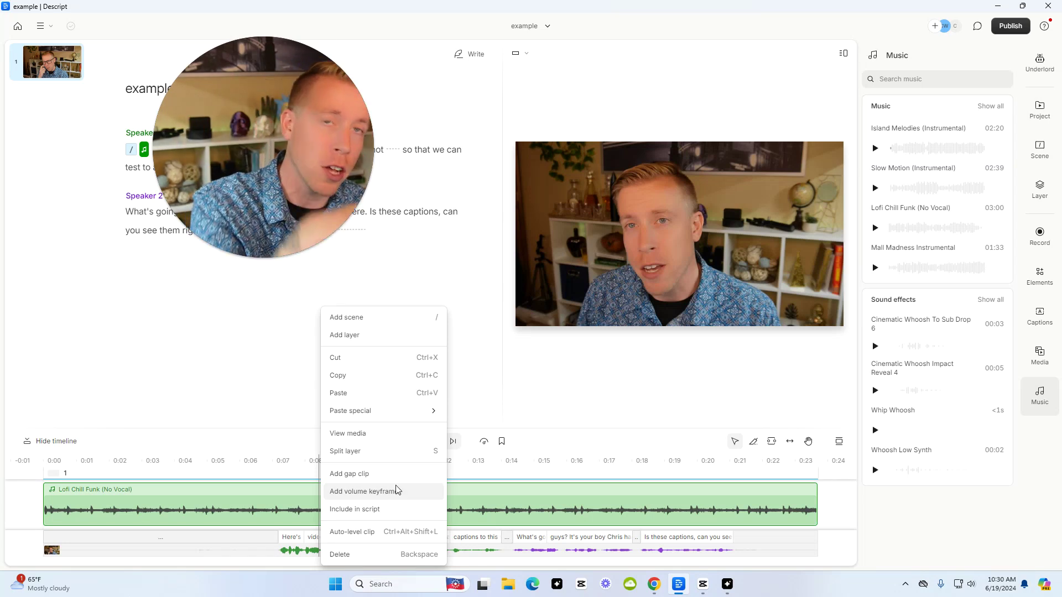
pyautogui.click(569, 391)
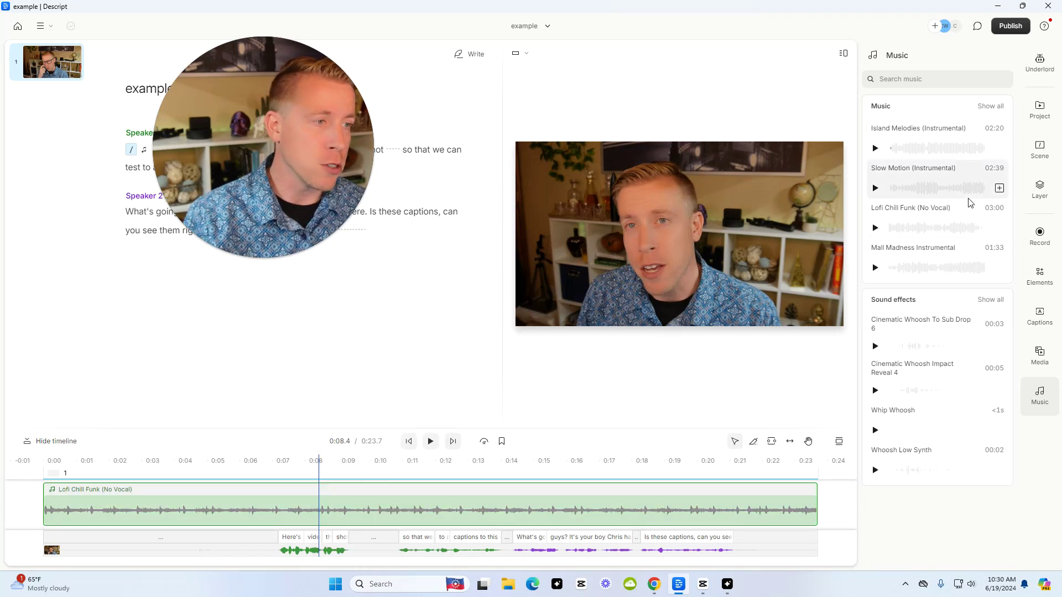
# - Select the Lofi Chill Funk clip to show its layer properties (0:23.7, -9.8dB)
pyautogui.click(1037, 189)
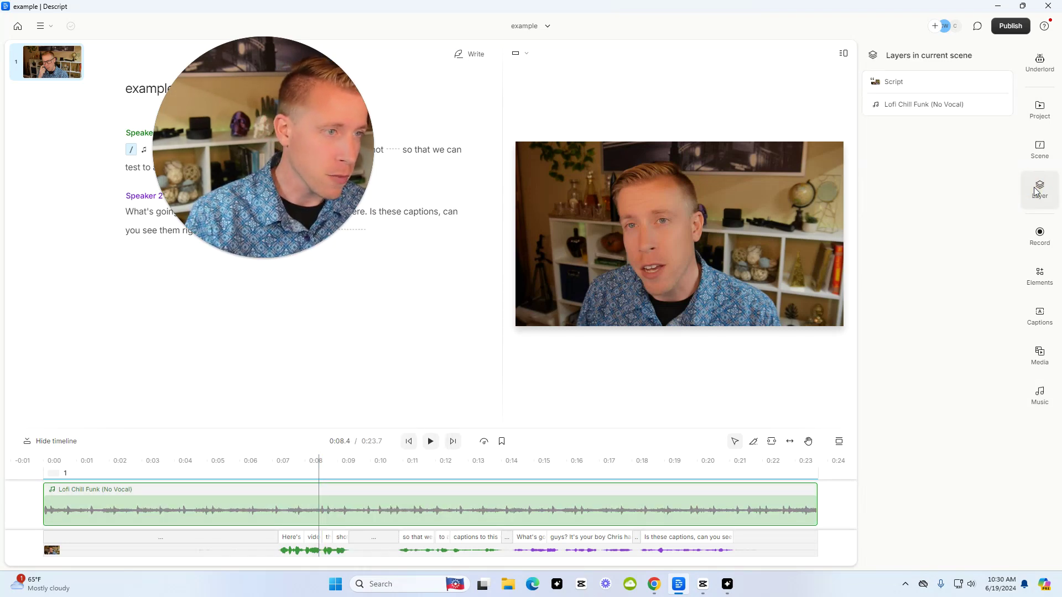
pyautogui.click(540, 512)
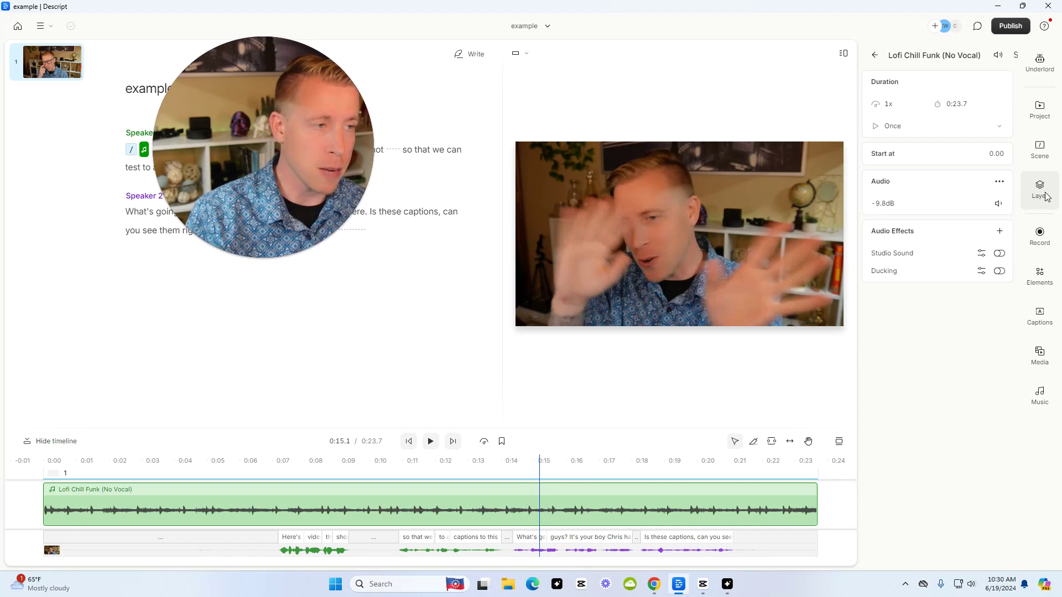
# - Change the music layer's audio level from -9.8dB to 0 dB
pyautogui.click(888, 203)
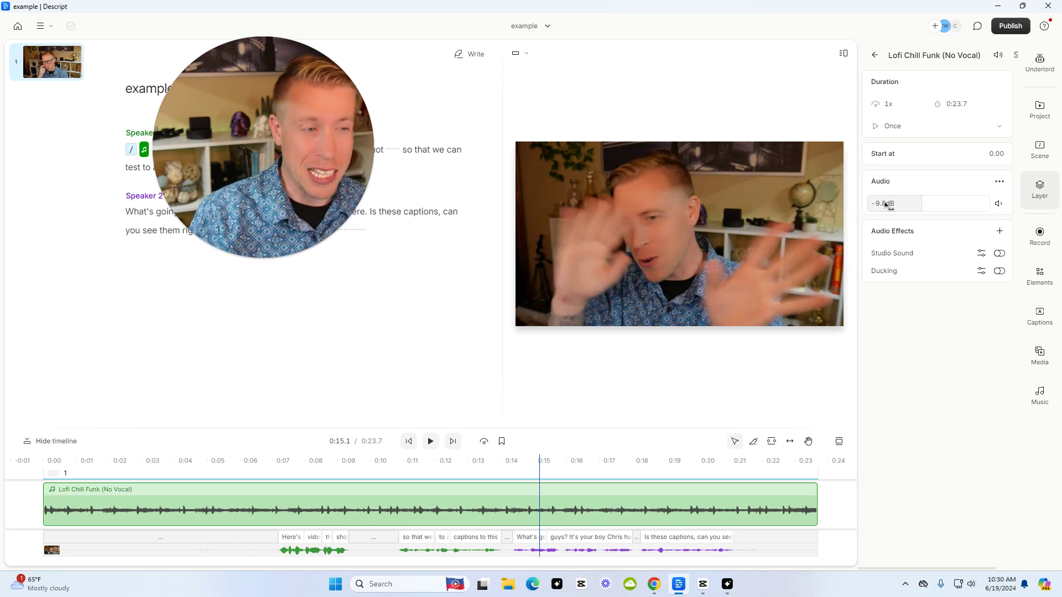
pyautogui.click(888, 205)
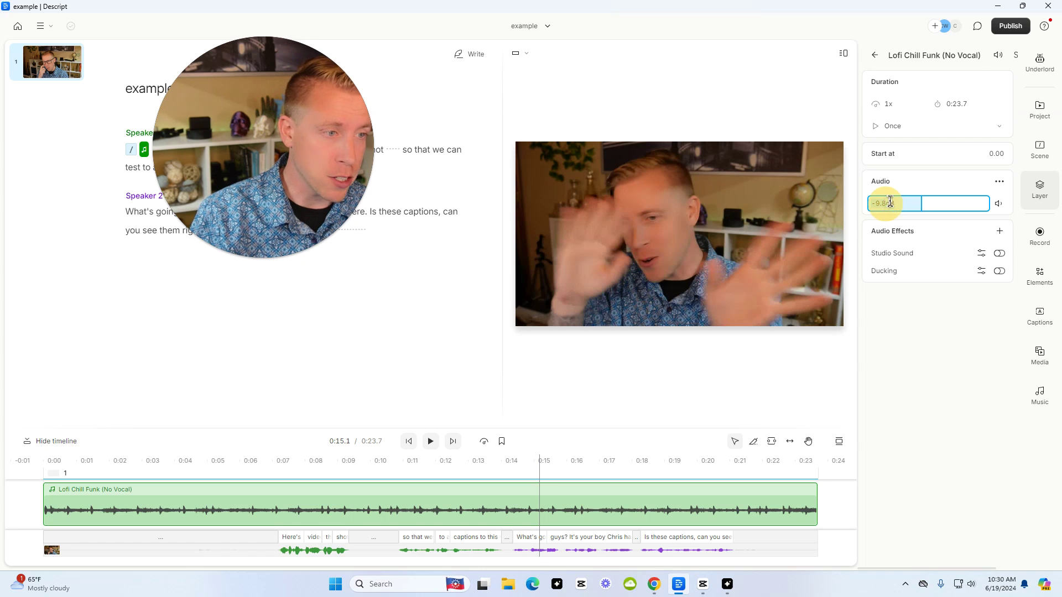
pyautogui.click(907, 388)
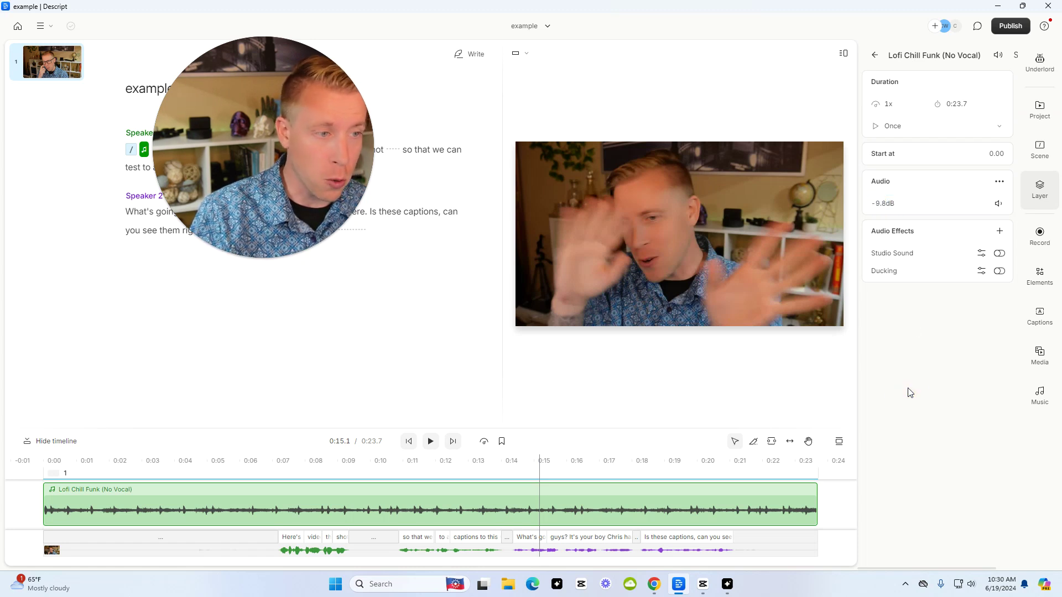
pyautogui.click(887, 203)
pyautogui.write('0 dB')
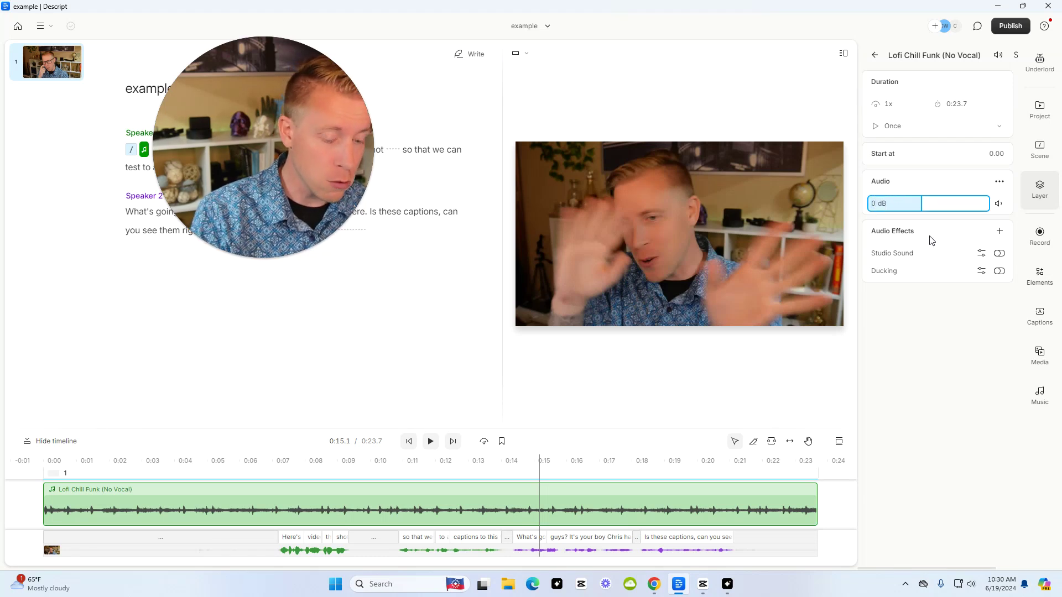
pyautogui.press('Return')
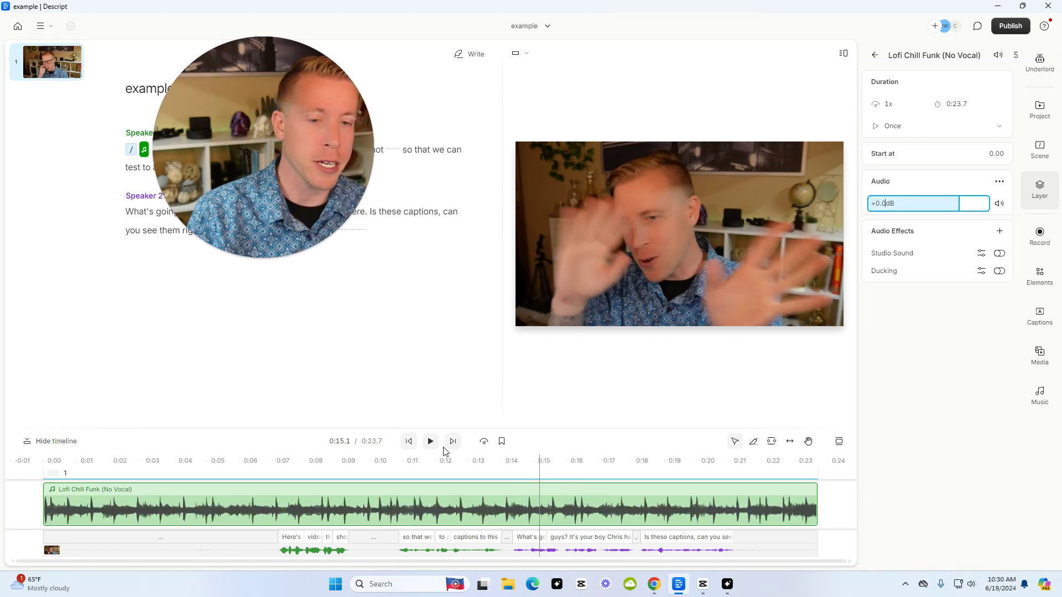
pyautogui.click(431, 441)
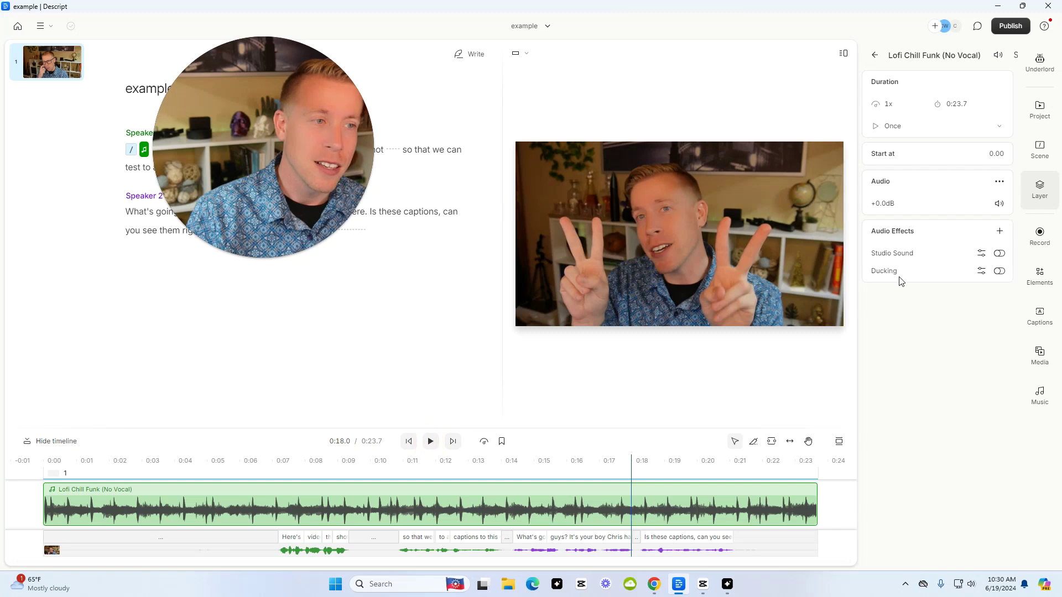